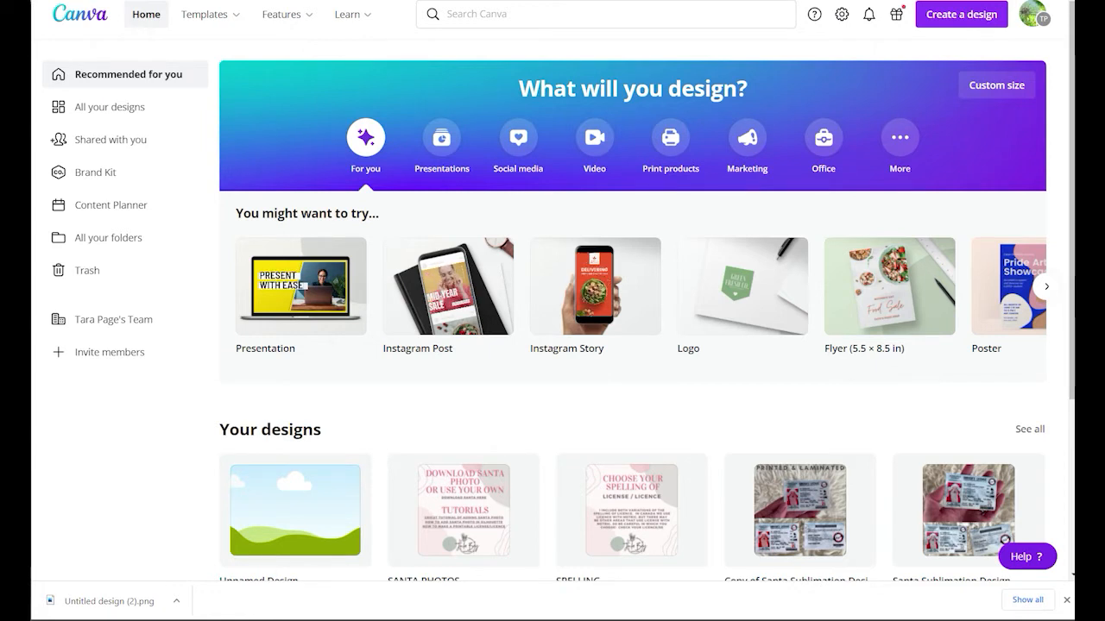
Import the "SantaLicenCe by JulaBay" image file and open it as a photo-editing design
{"action": "left_click", "coordinate": [960, 14]}
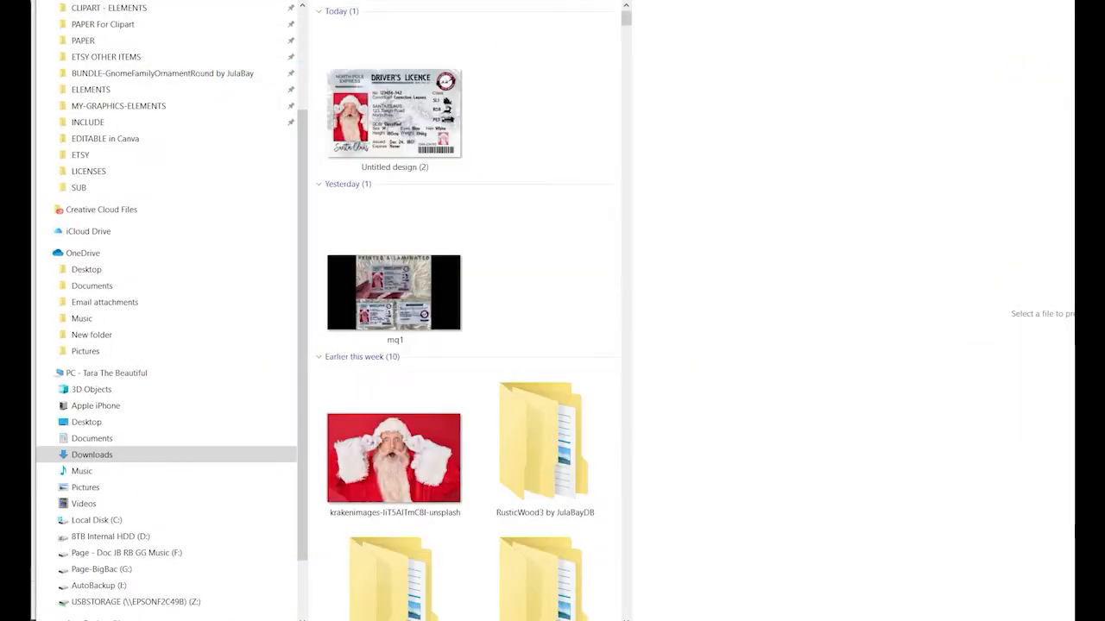
{"action": "key", "text": "alt+Left"}
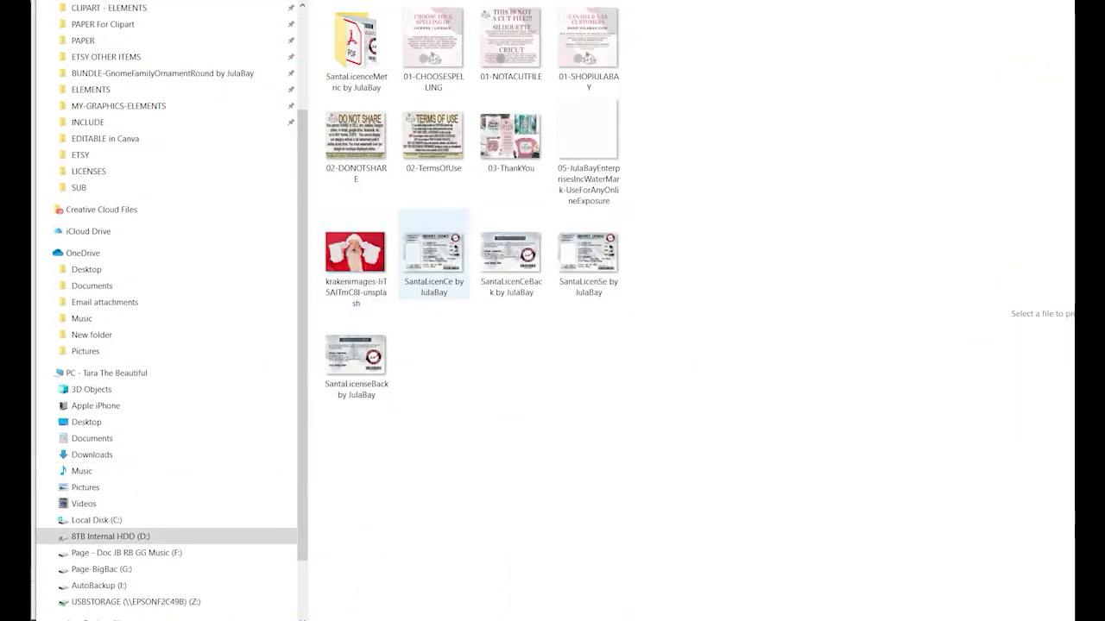
{"action": "left_click", "coordinate": [421, 281]}
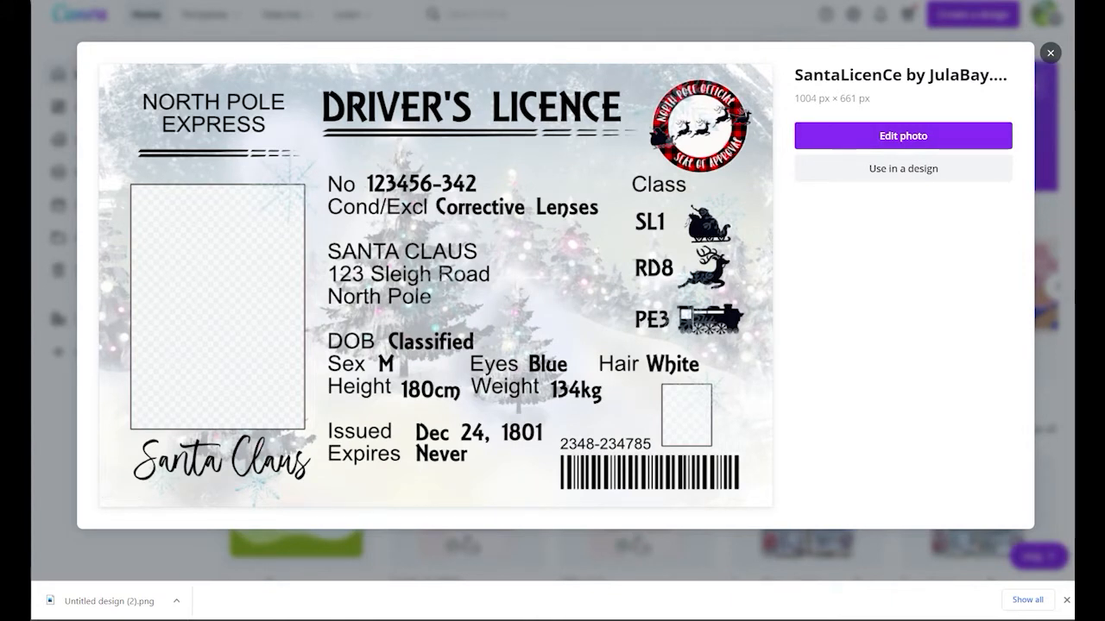
{"action": "left_click", "coordinate": [903, 136]}
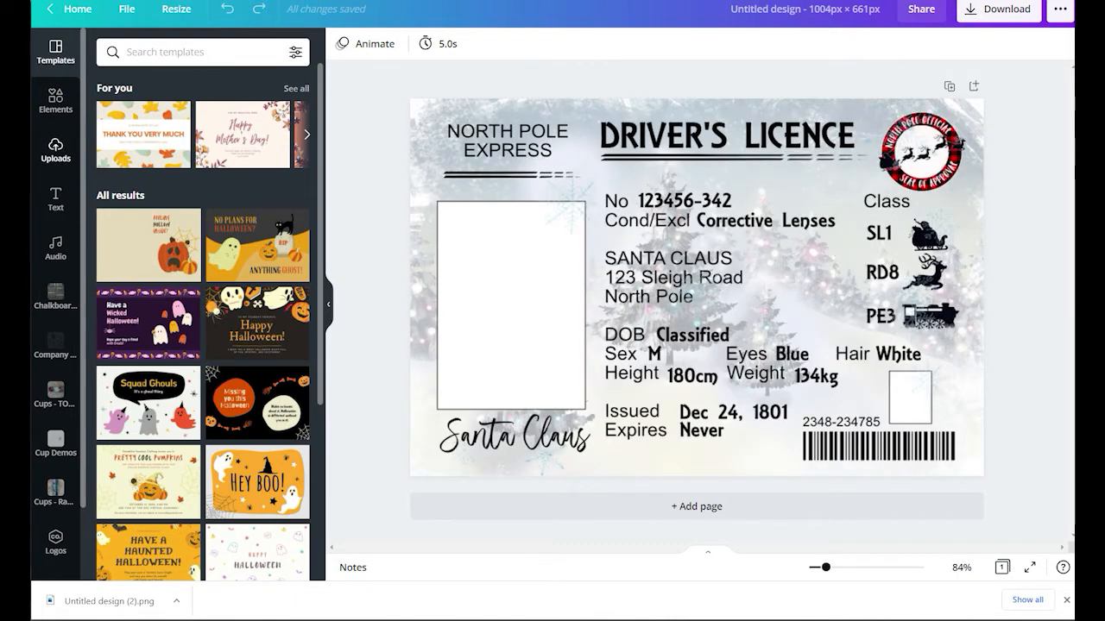
Upload the krakenimages Santa photo and fit it behind the licence's large photo window
{"action": "left_click", "coordinate": [55, 149]}
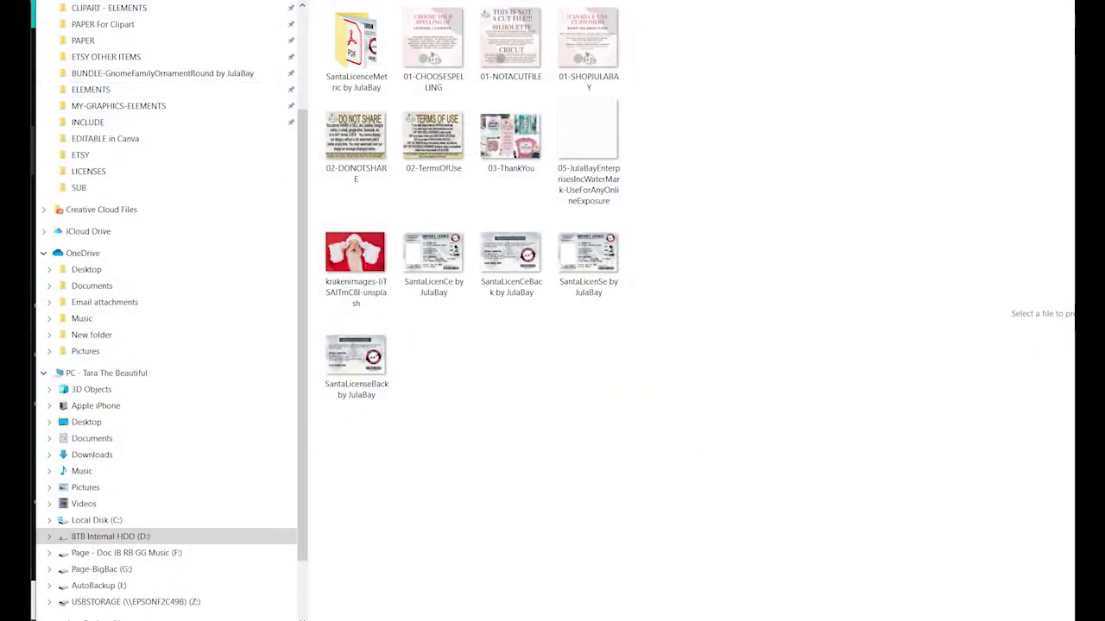
{"action": "left_click", "coordinate": [356, 259]}
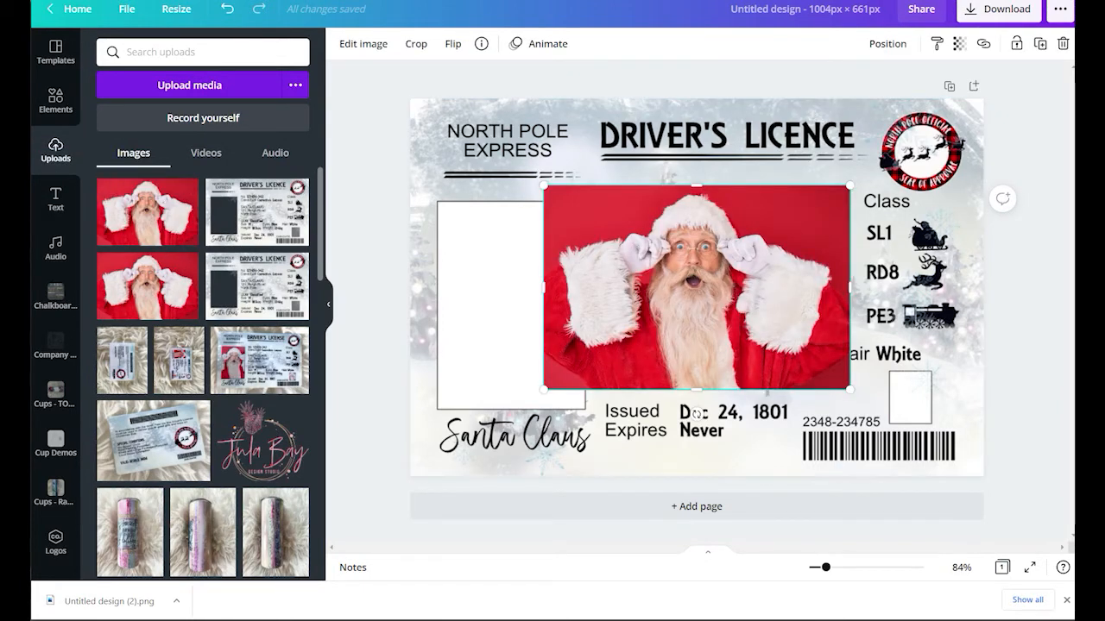
{"action": "left_click_drag", "start_coordinate": [697, 287], "coordinate": [529, 303]}
{"action": "left_click_drag", "start_coordinate": [682, 405], "coordinate": [691, 411]}
{"action": "mouse_move", "coordinate": [534, 305]}
{"action": "left_mouse_down"}
{"action": "mouse_move", "coordinate": [494, 334]}
{"action": "mouse_move", "coordinate": [512, 305]}
{"action": "left_mouse_up"}
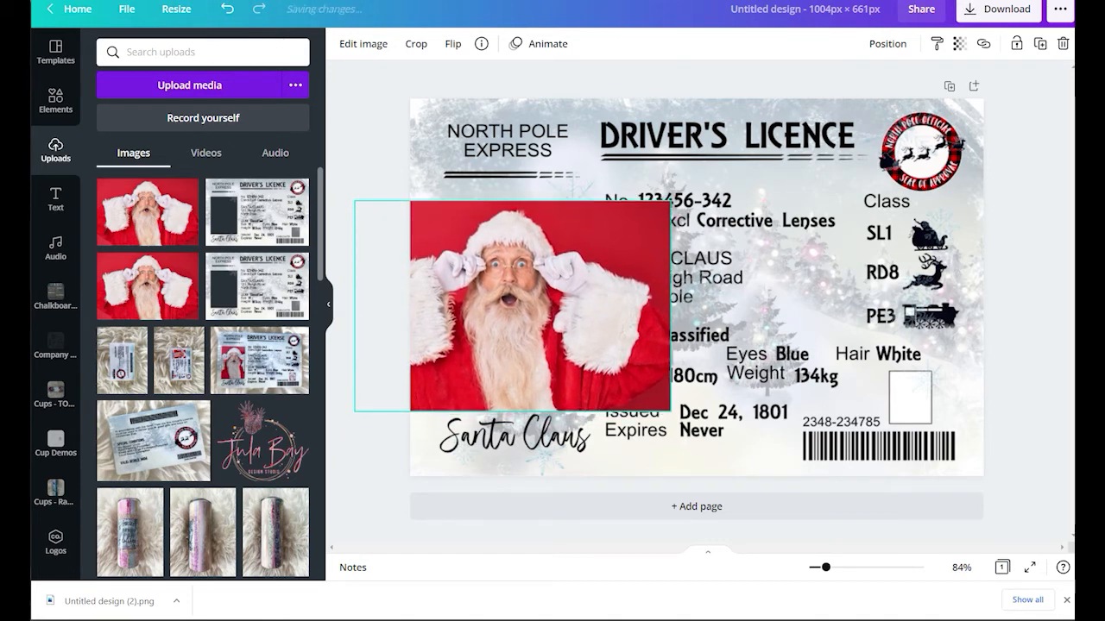
{"action": "right_click", "coordinate": [512, 437]}
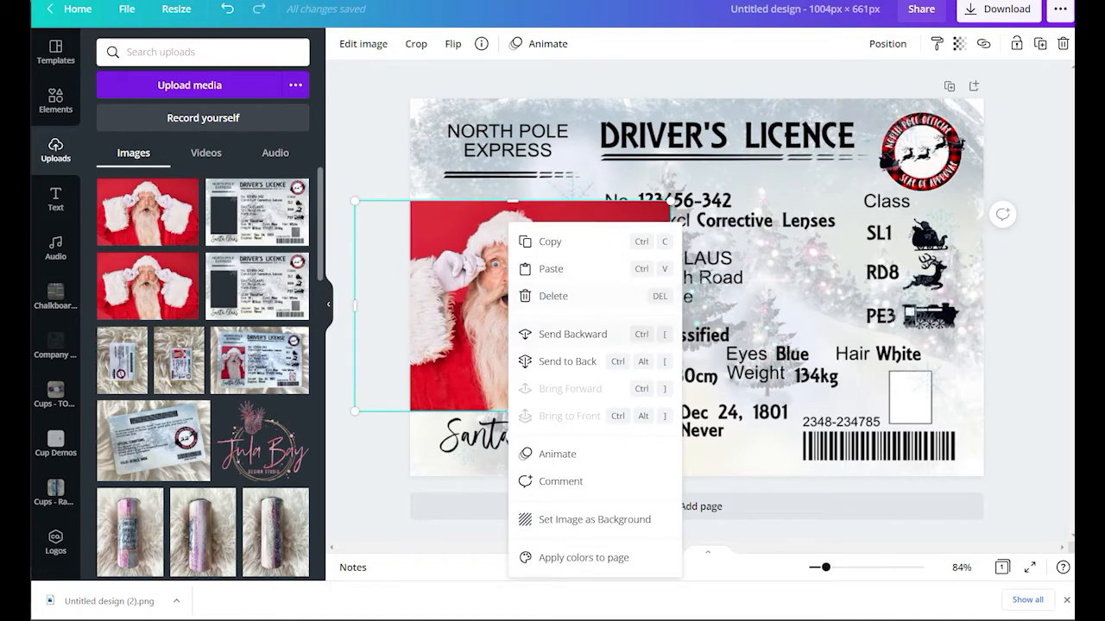
{"action": "left_click", "coordinate": [539, 360]}
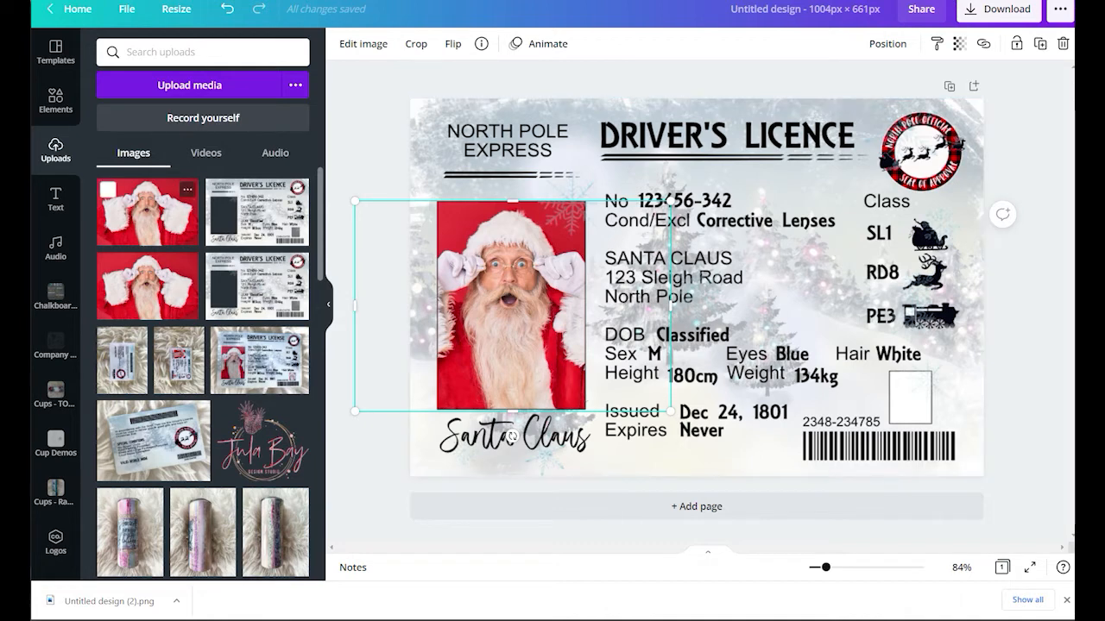
Add a second, much smaller copy of the Santa photo and fit it behind the licence's small photo window
{"action": "left_click", "coordinate": [147, 211]}
{"action": "left_click_drag", "start_coordinate": [854, 182], "coordinate": [636, 327]}
{"action": "left_click_drag", "start_coordinate": [587, 360], "coordinate": [909, 397]}
{"action": "right_click", "coordinate": [909, 397]}
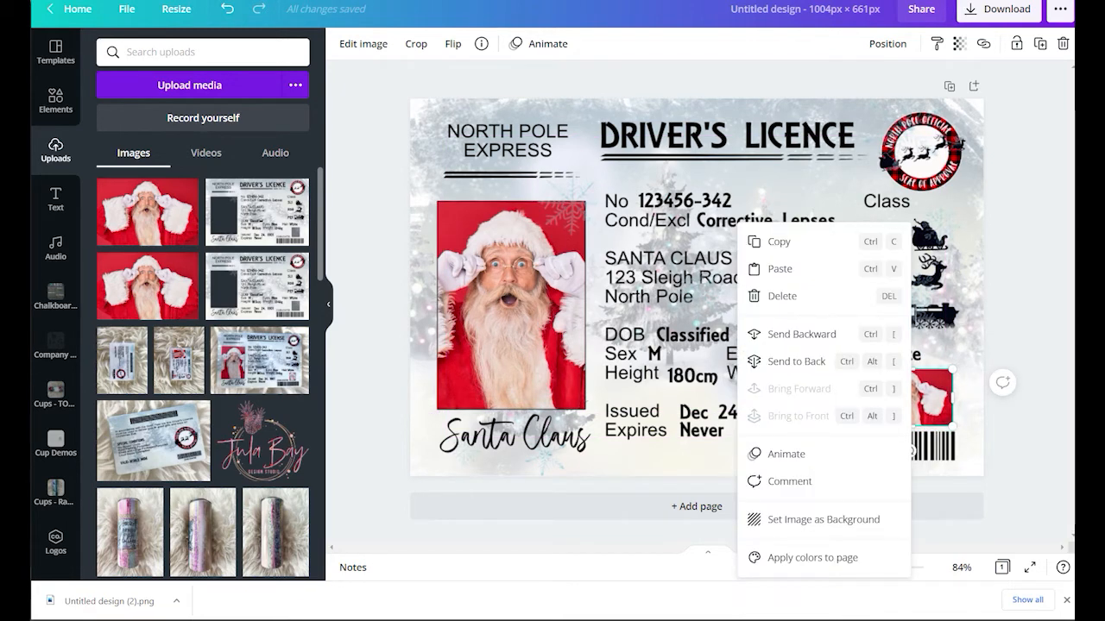
{"action": "left_click", "coordinate": [796, 361]}
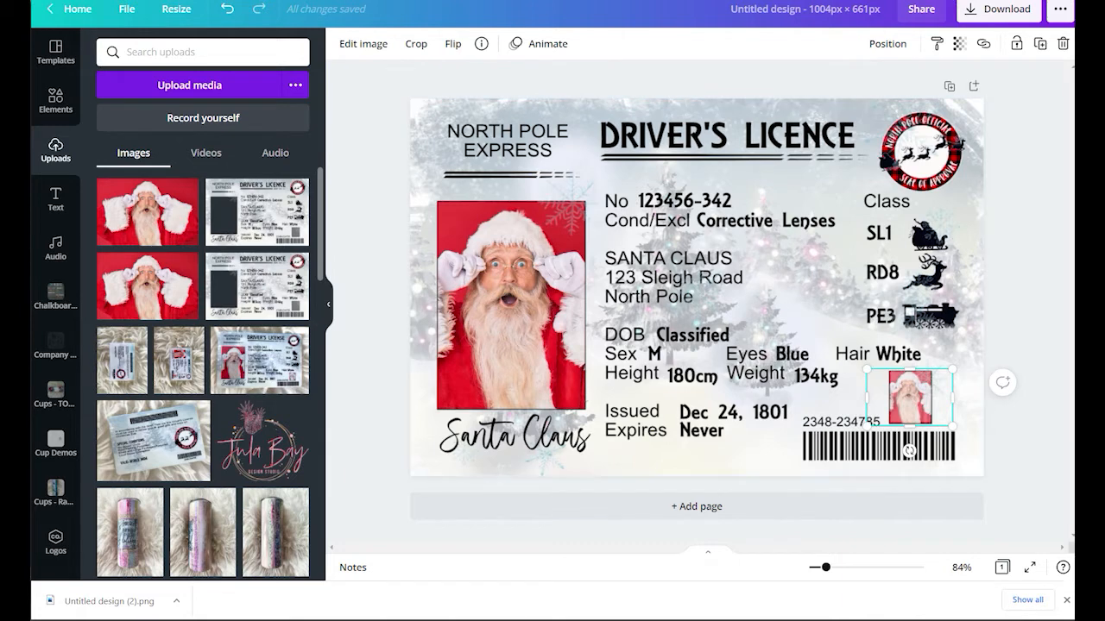
{"action": "key", "text": "Escape"}
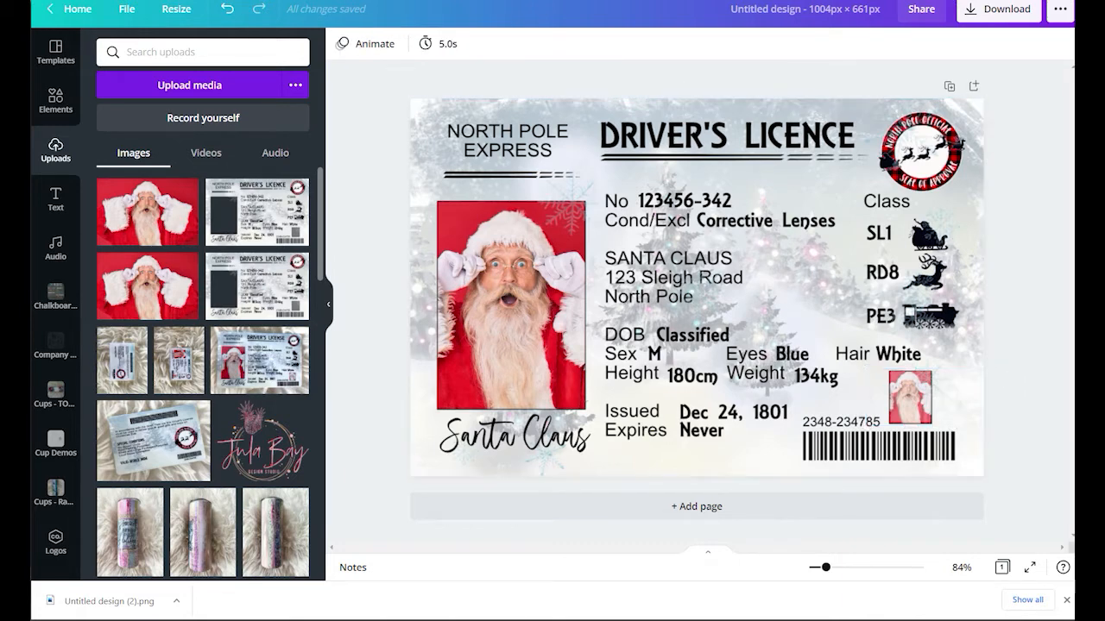
Download the licence as a PNG at size 1 and show the Downloads folder with extra large icons
{"action": "left_click", "coordinate": [998, 9]}
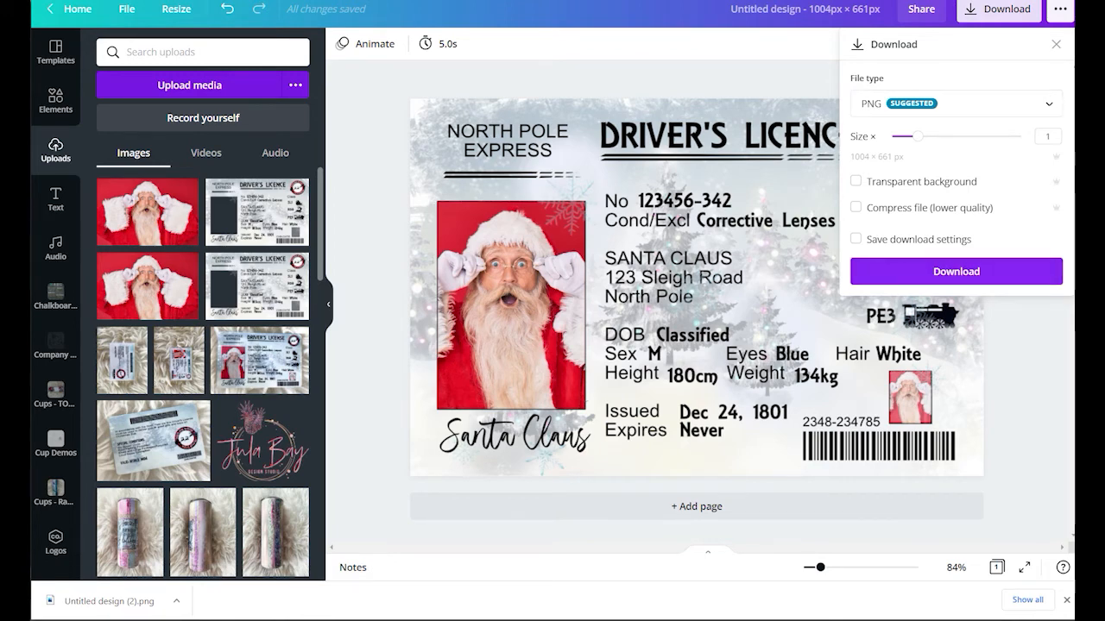
{"action": "left_click", "coordinate": [956, 271]}
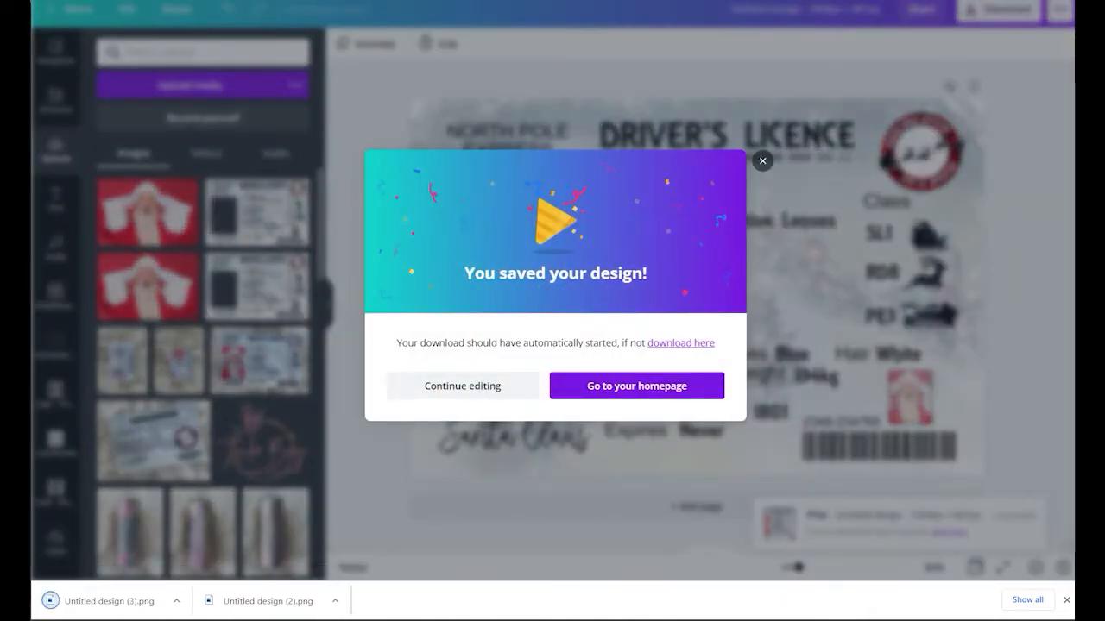
{"action": "key", "text": "Escape"}
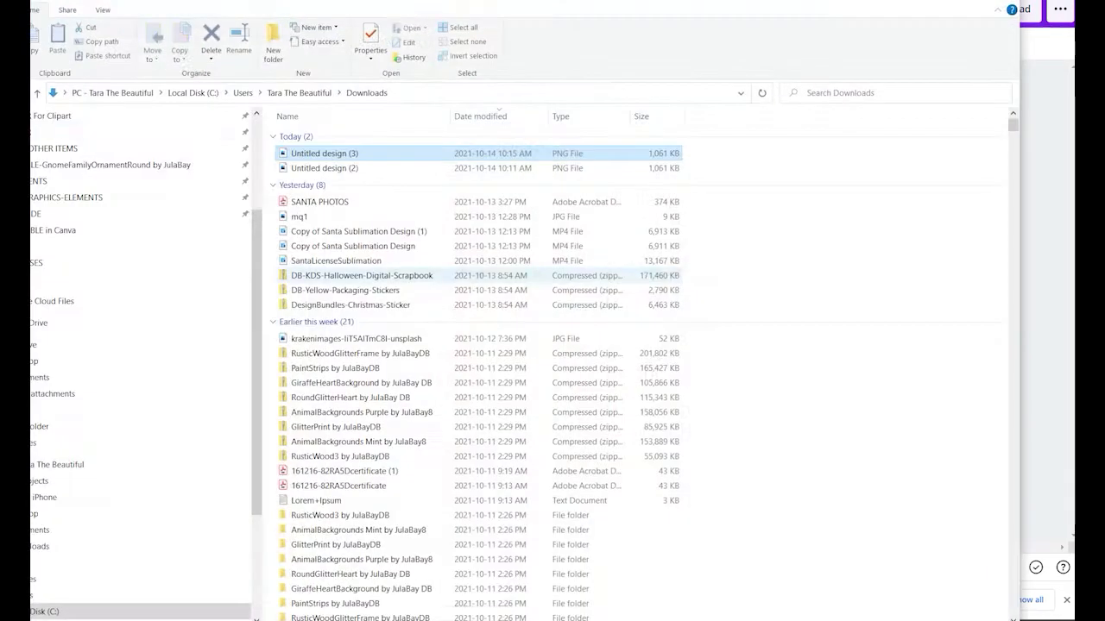
{"action": "left_click", "coordinate": [102, 9]}
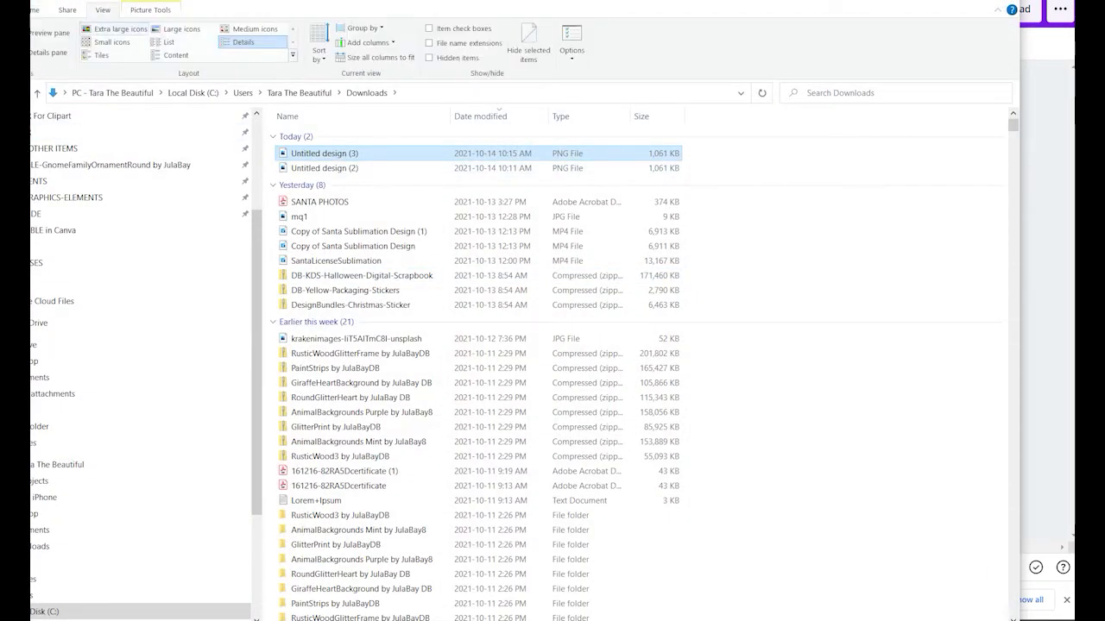
{"action": "left_click", "coordinate": [120, 29]}
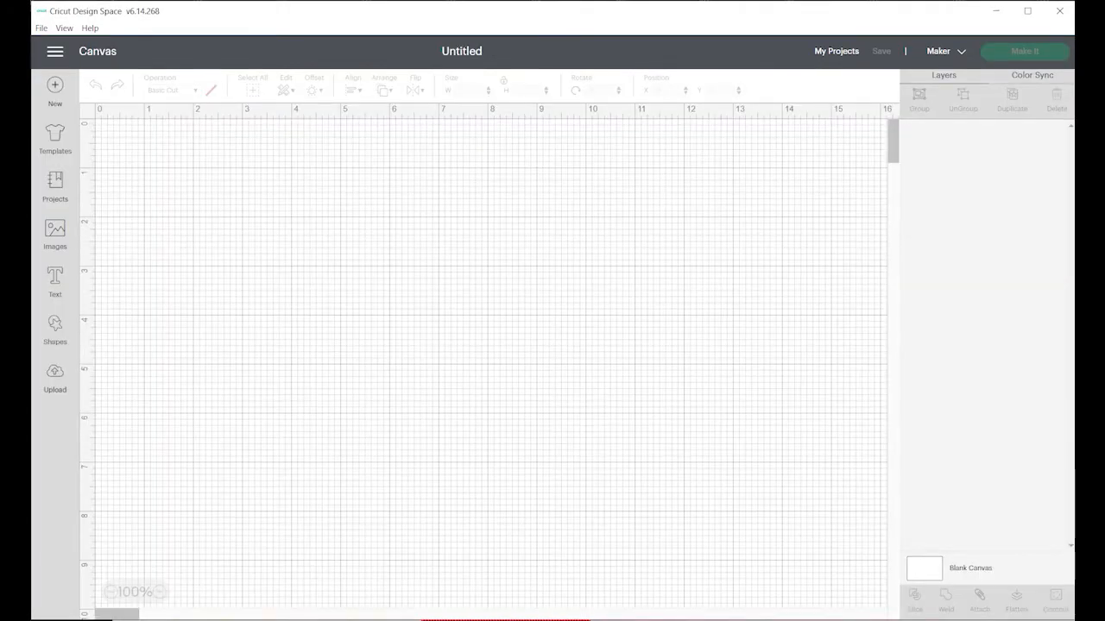
In Cricut Design Space, start an image upload and choose "Untitled design (3)" from the Downloads folder
{"action": "left_click", "coordinate": [54, 377]}
{"action": "left_click", "coordinate": [331, 310]}
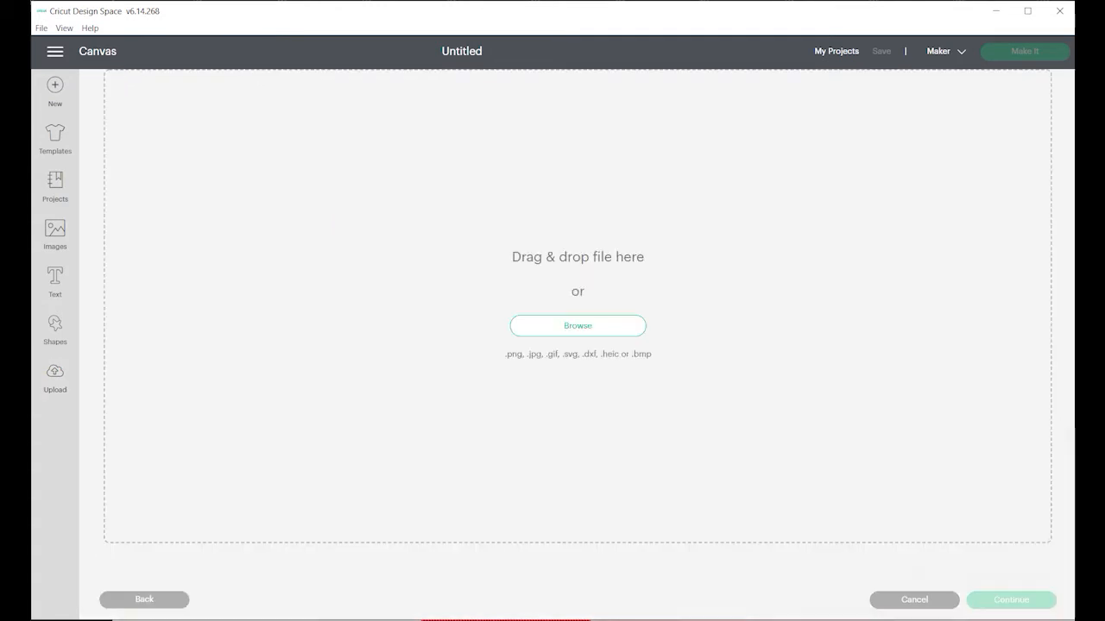
{"action": "left_click", "coordinate": [578, 325]}
{"action": "scroll", "coordinate": [169, 247], "scroll_direction": "up", "scroll_amount": 4}
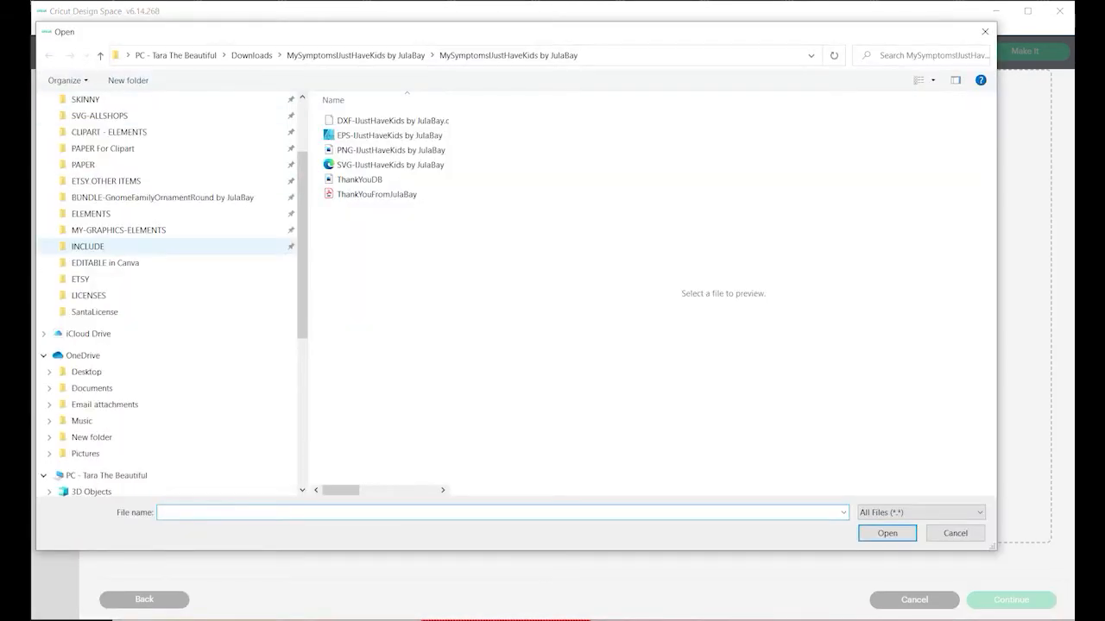
{"action": "left_click", "coordinate": [92, 142]}
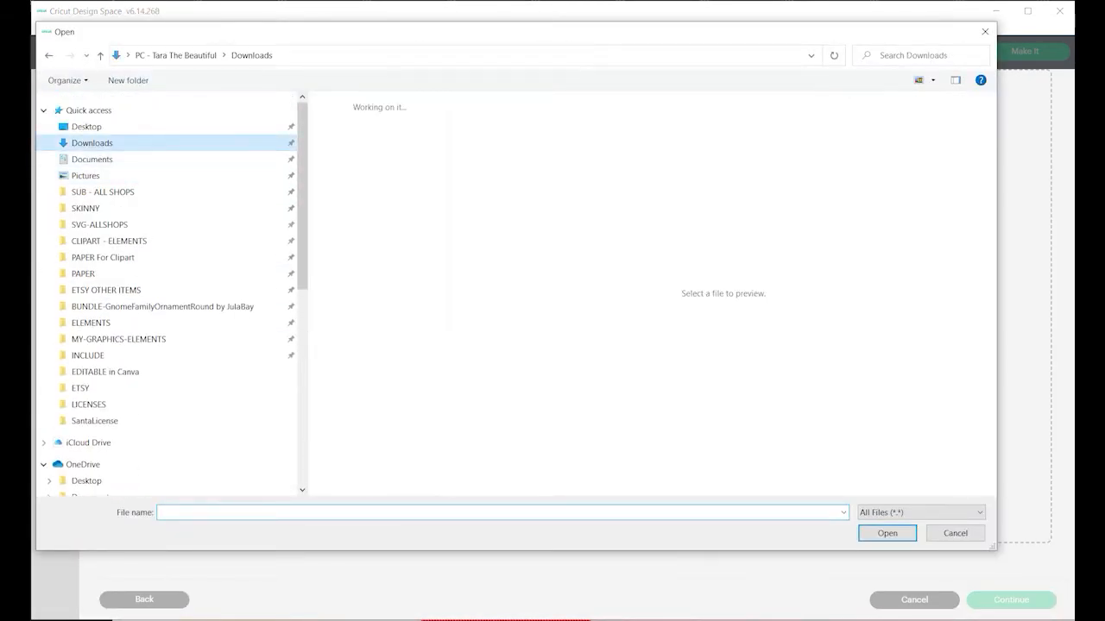
{"action": "left_click_drag", "start_coordinate": [443, 463], "coordinate": [443, 107]}
{"action": "left_click", "coordinate": [379, 188]}
{"action": "key", "text": "Return"}
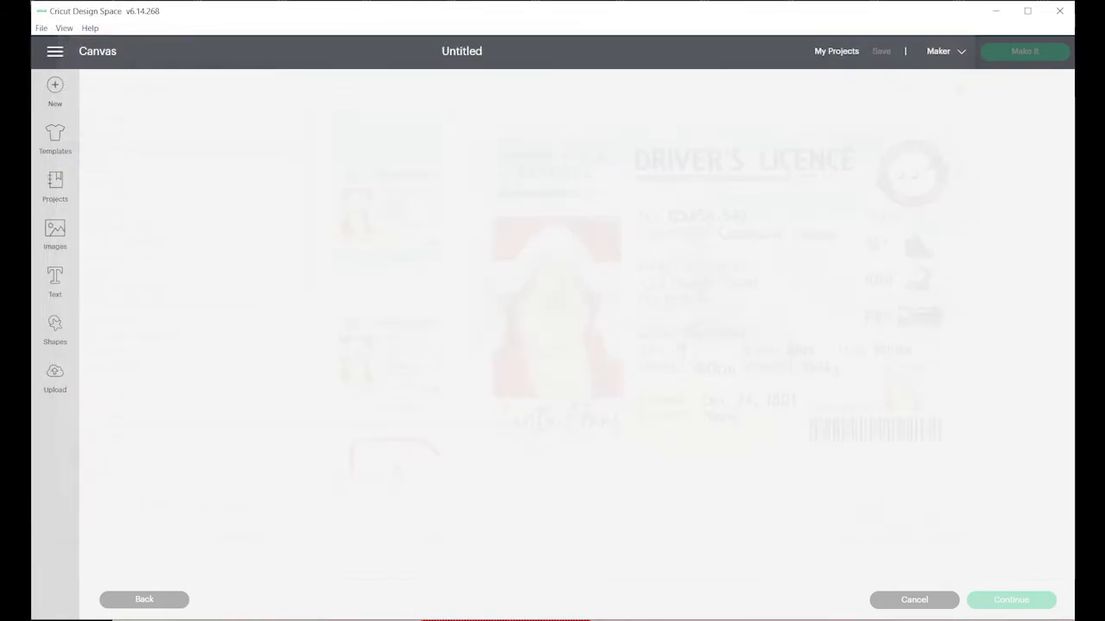
Upload the licence front as a Complex, Print Then Cut image and add it to the canvas
{"action": "left_click", "coordinate": [777, 377]}
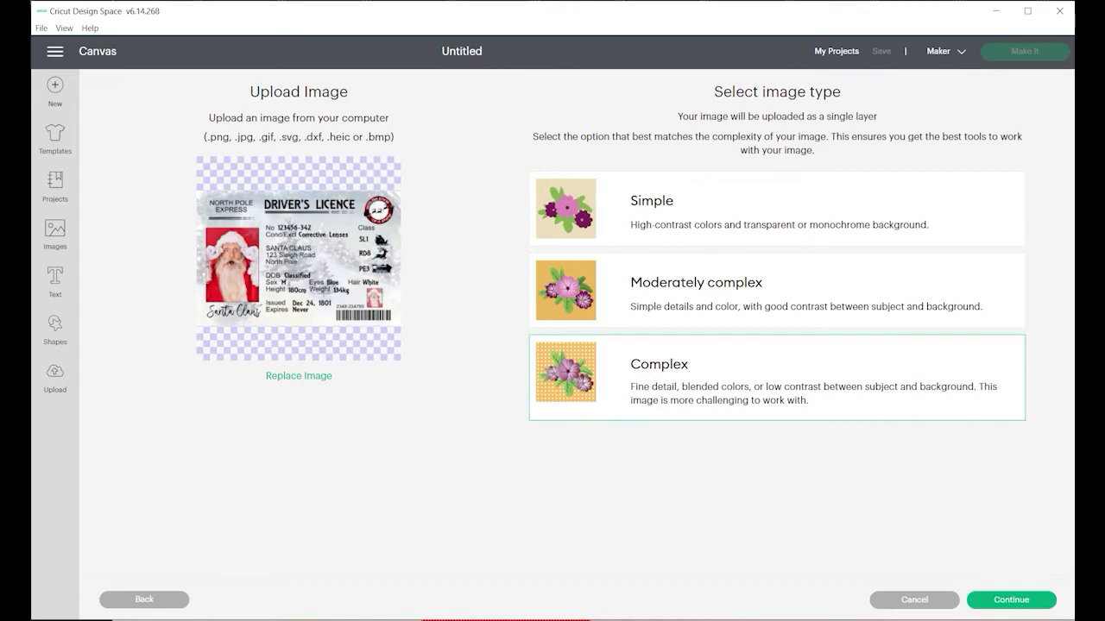
{"action": "left_click", "coordinate": [1010, 599]}
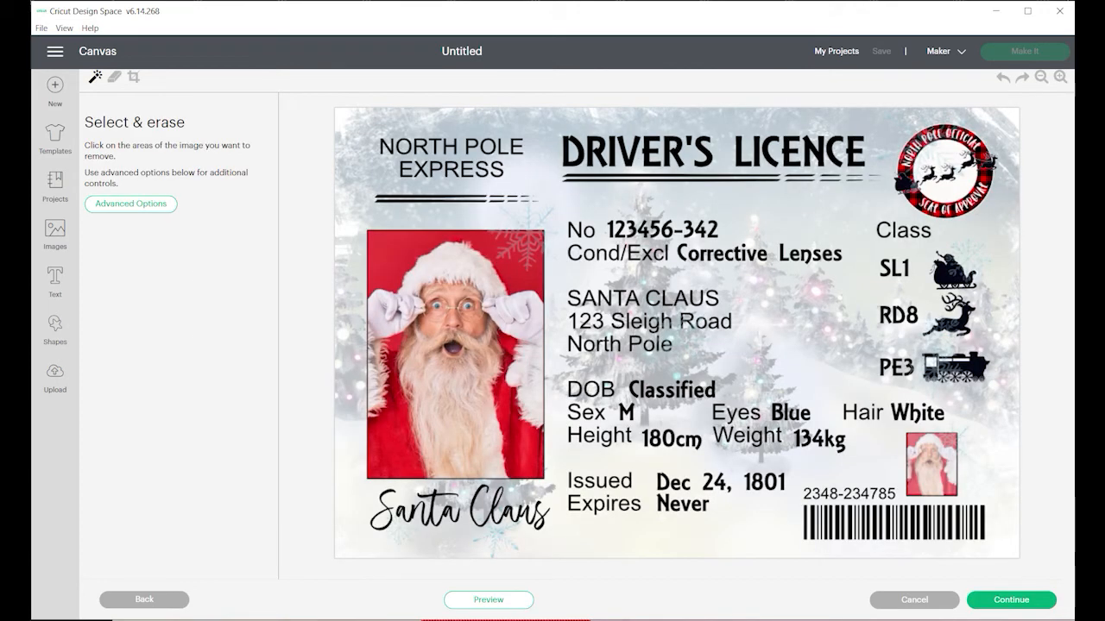
{"action": "left_click", "coordinate": [1010, 599]}
{"action": "left_click", "coordinate": [640, 288]}
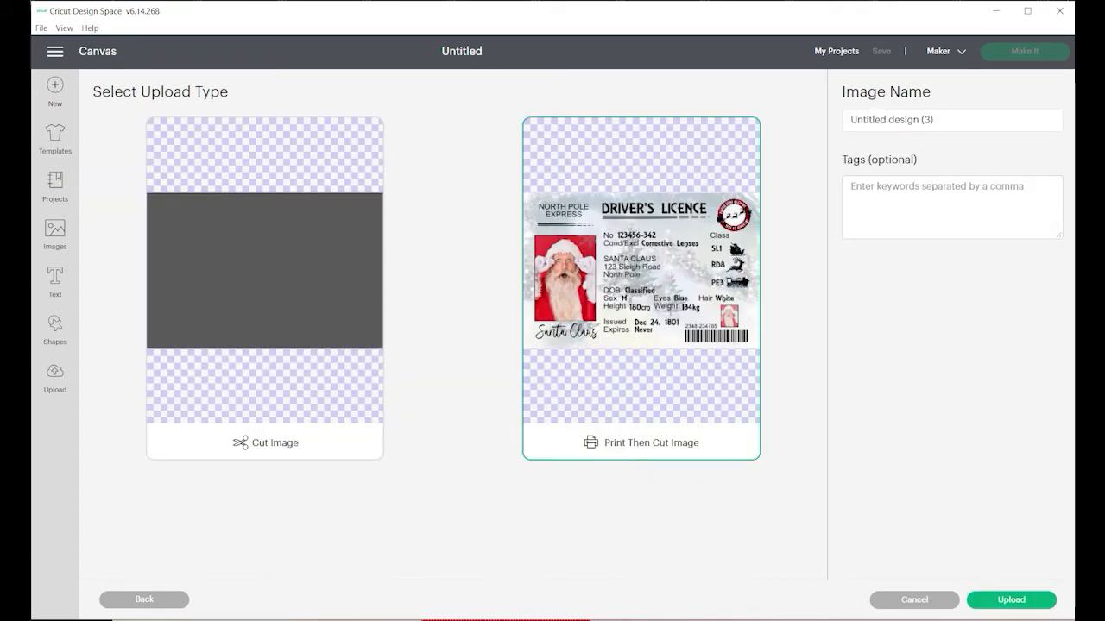
{"action": "left_click", "coordinate": [1011, 600]}
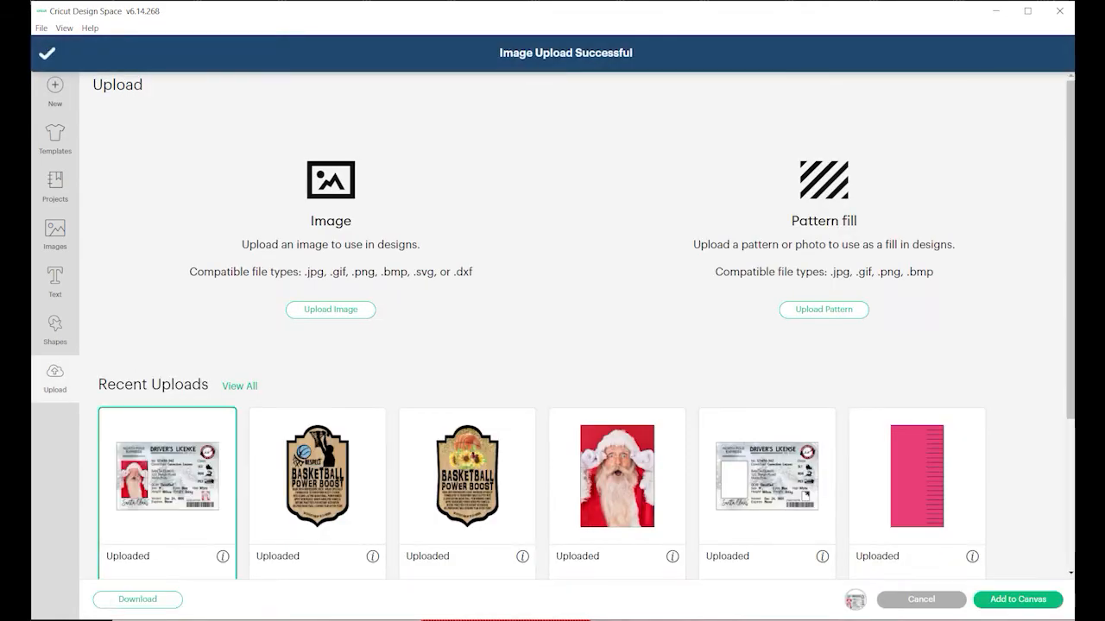
{"action": "left_click", "coordinate": [1018, 599]}
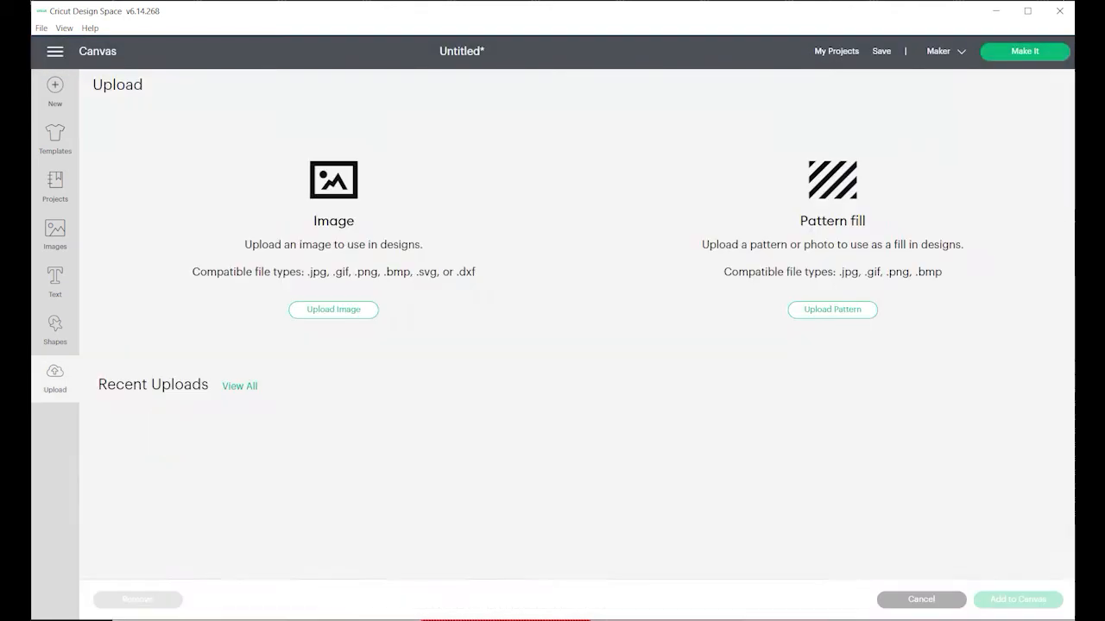
Start another image upload and choose the "SantaLicenCeBack by JulaBay" file from the MrsClausLicenseMetric by JulaBay folder
{"action": "left_click", "coordinate": [336, 308]}
{"action": "scroll", "coordinate": [357, 151], "scroll_direction": "down", "scroll_amount": 10}
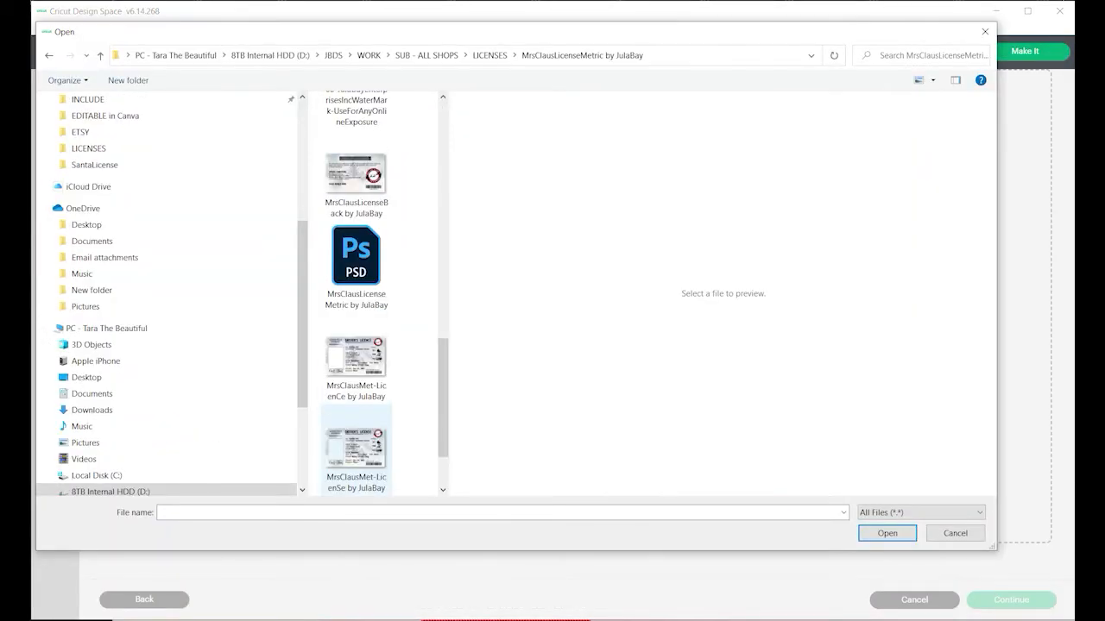
{"action": "scroll", "coordinate": [355, 431], "scroll_direction": "down", "scroll_amount": 1}
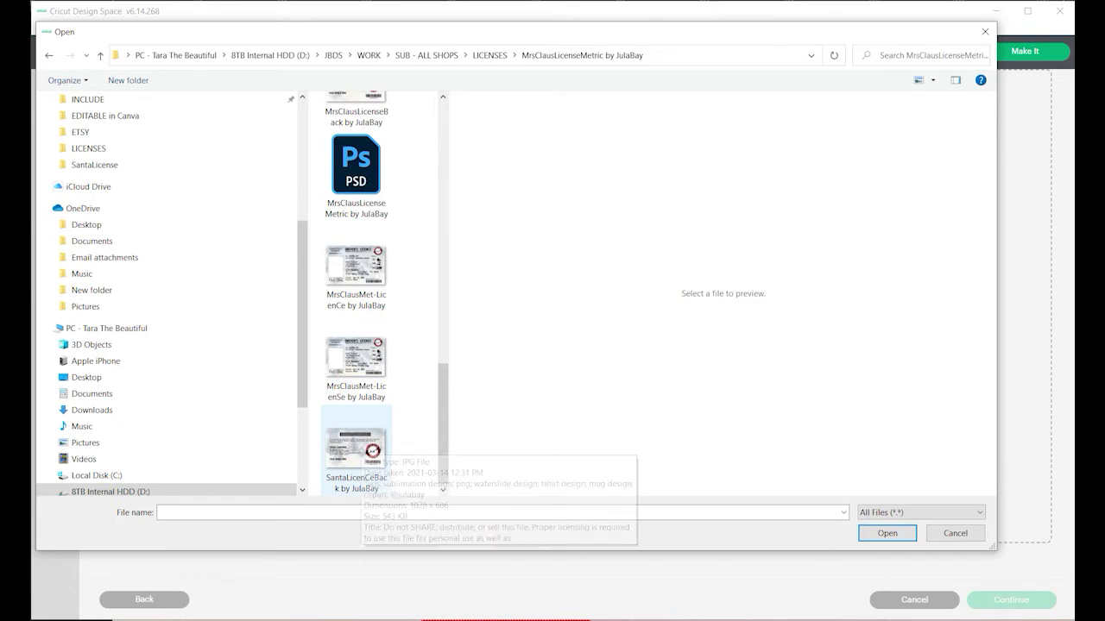
{"action": "double_click", "coordinate": [356, 444]}
Upload the licence back as a Complex, Print Then Cut image and add it to the canvas
{"action": "left_click", "coordinate": [776, 377]}
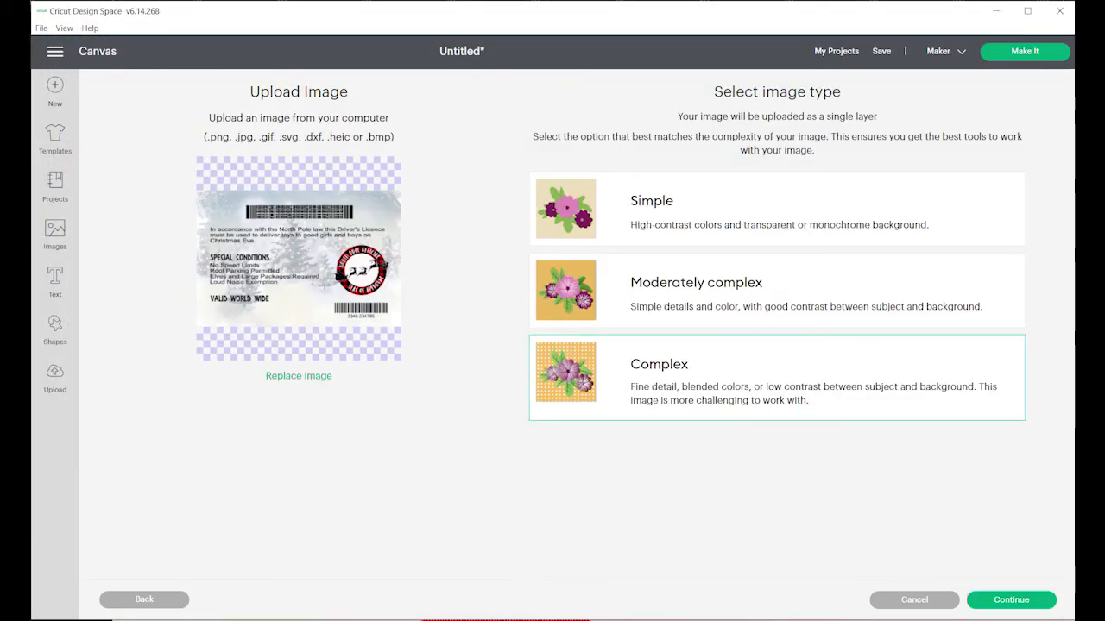
{"action": "left_click", "coordinate": [1010, 600]}
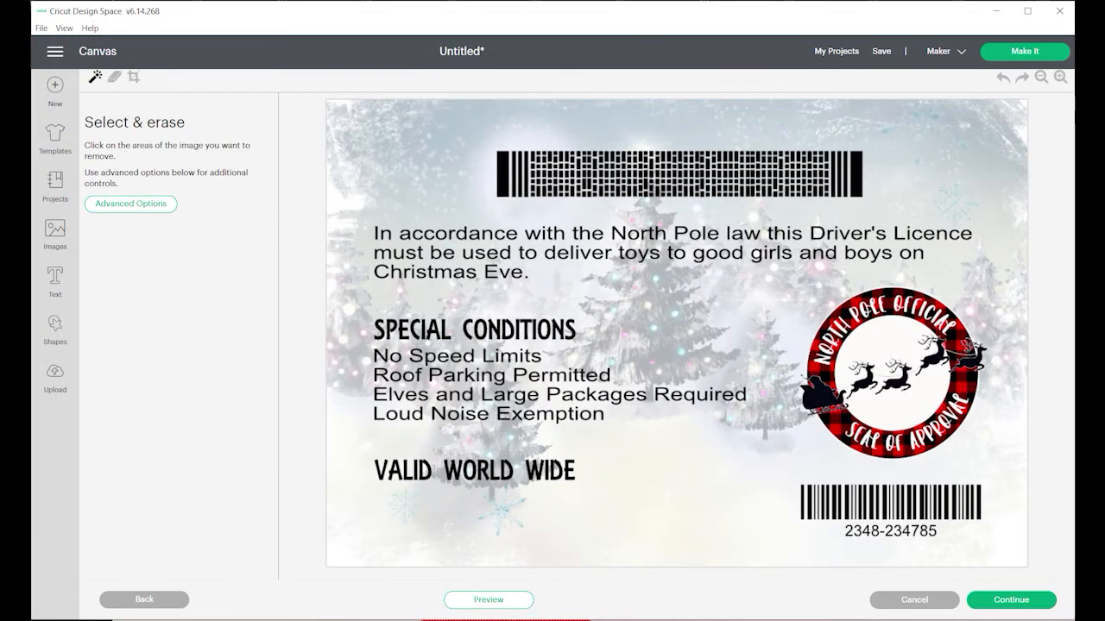
{"action": "left_click", "coordinate": [1010, 599]}
{"action": "left_click", "coordinate": [641, 289]}
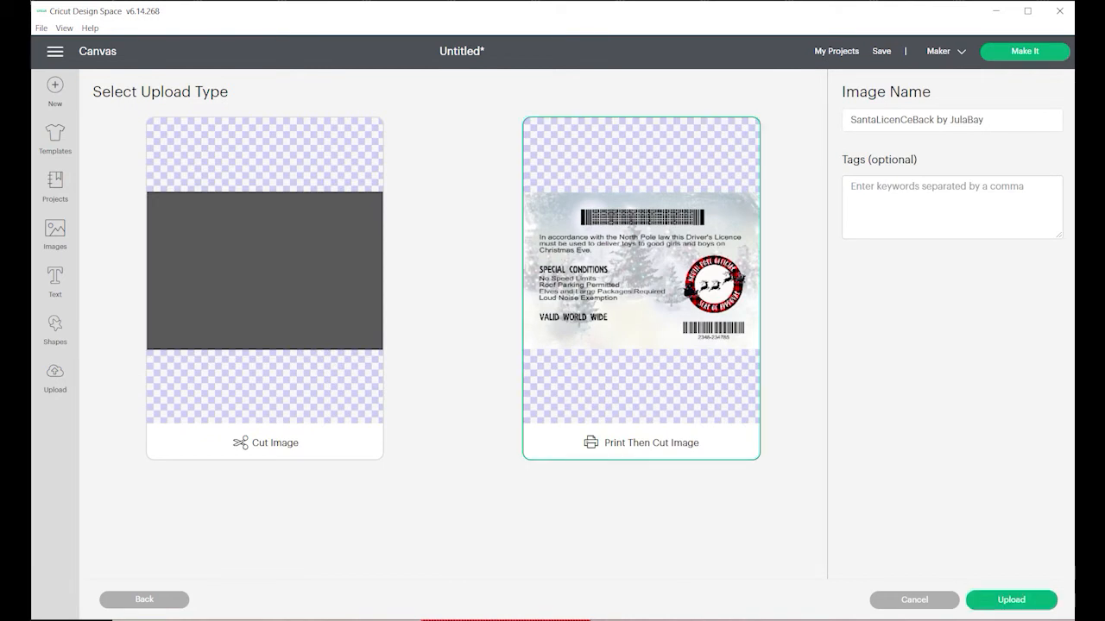
{"action": "left_click", "coordinate": [1011, 599]}
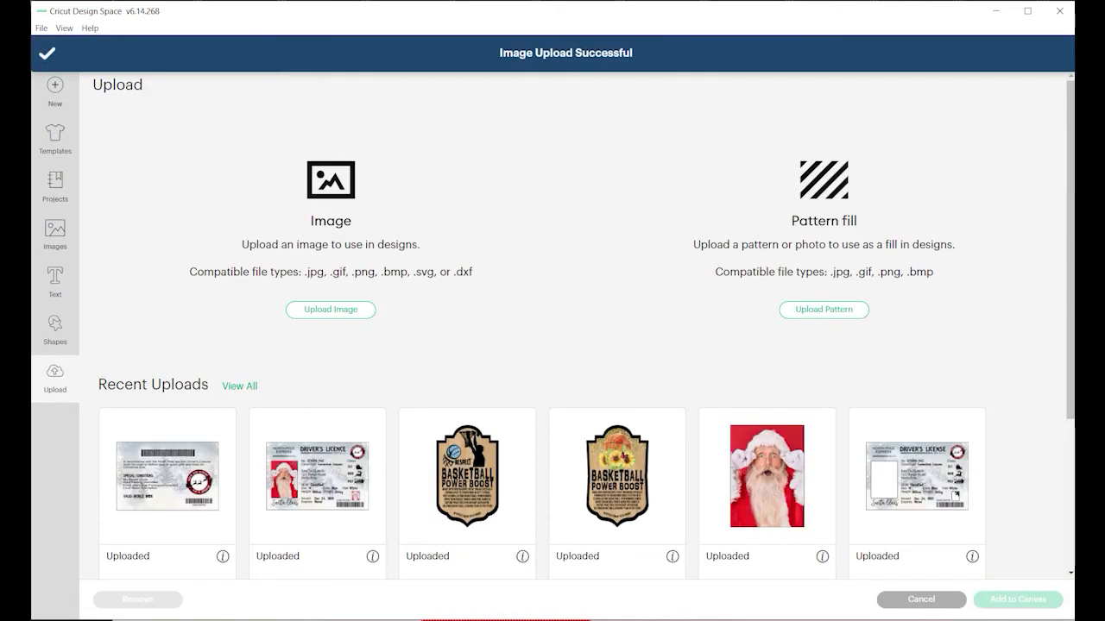
{"action": "left_click", "coordinate": [167, 474]}
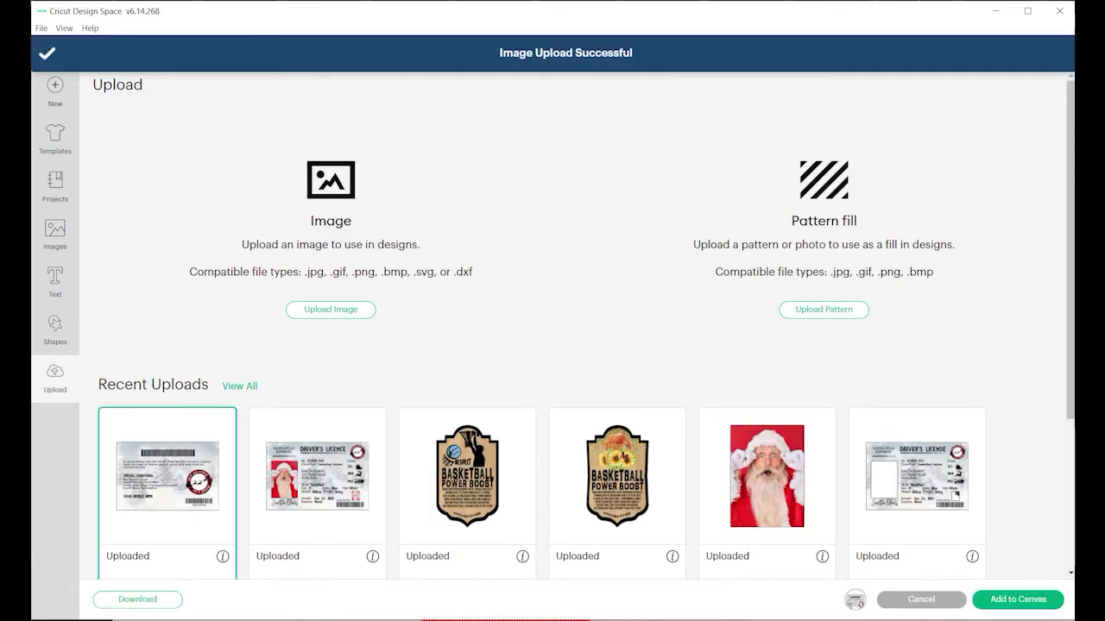
{"action": "left_click", "coordinate": [1018, 599]}
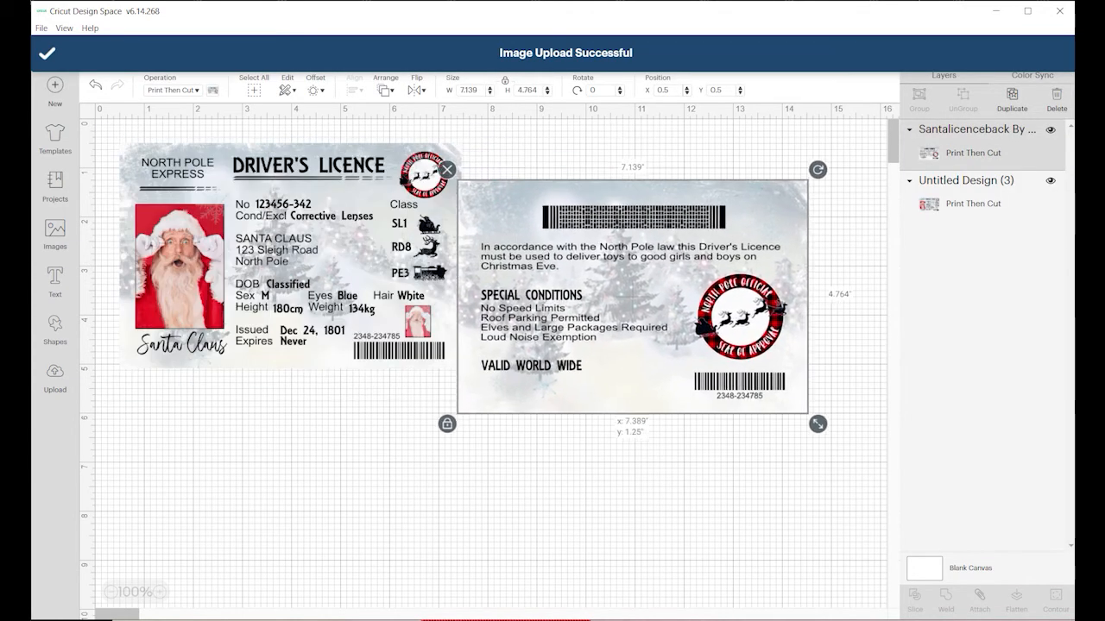
Set the width of the licence front image to 3.5 inches
{"action": "key", "text": "ctrl+a"}
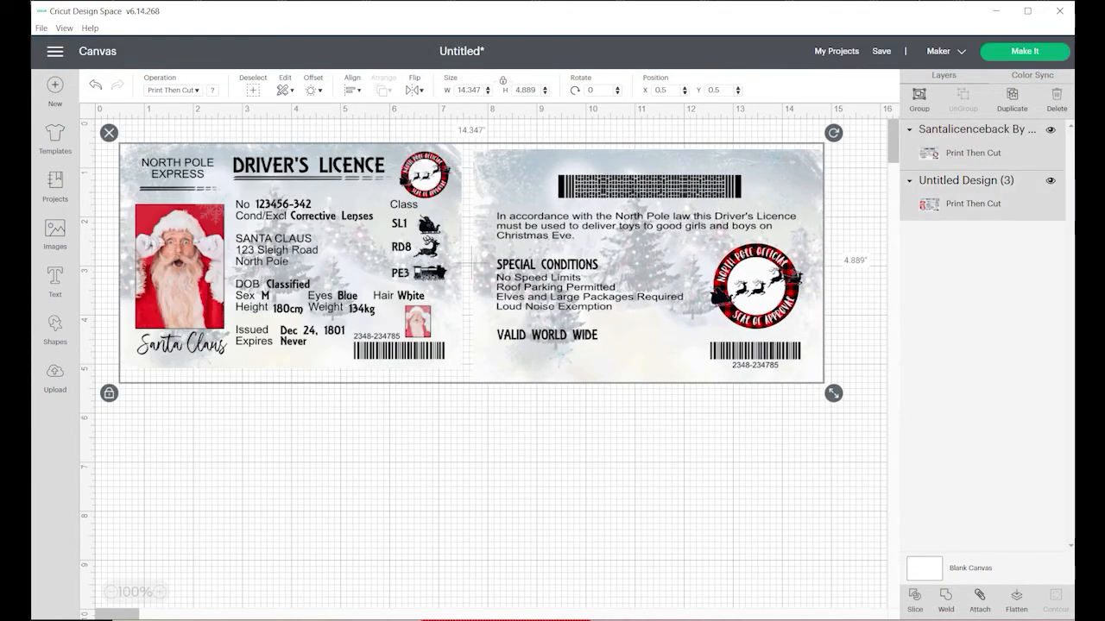
{"action": "left_click", "coordinate": [471, 432]}
{"action": "left_click", "coordinate": [290, 256]}
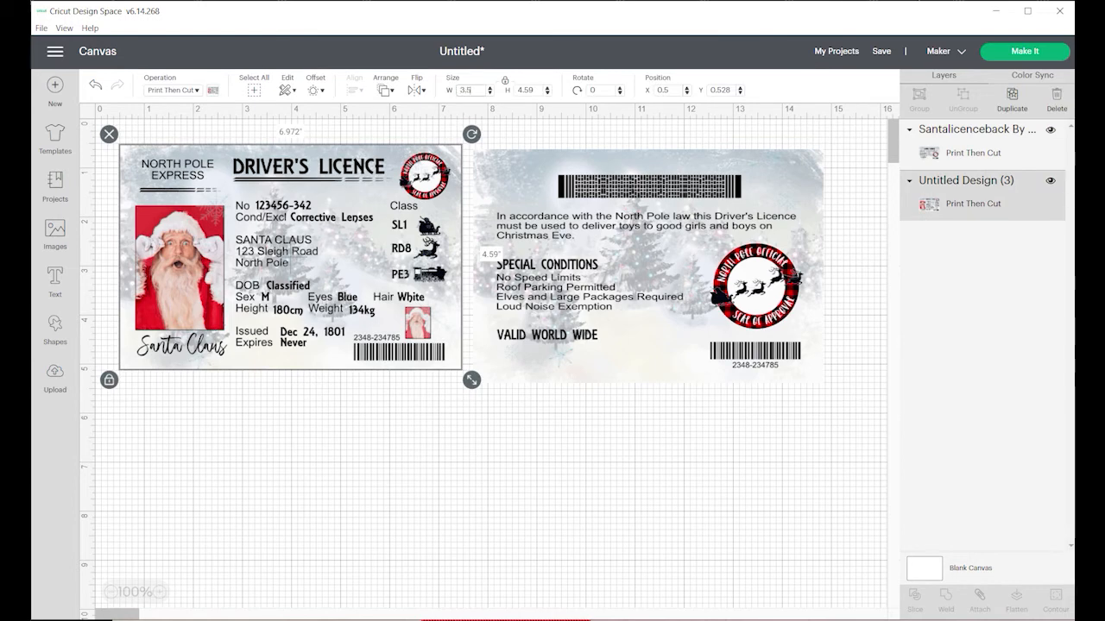
{"action": "type", "text": "3.5"}
{"action": "key", "text": "Tab"}
Set the licence back's width to 3.5 inches and place it directly beside the front, level with its upper edge
{"action": "left_click", "coordinate": [646, 264]}
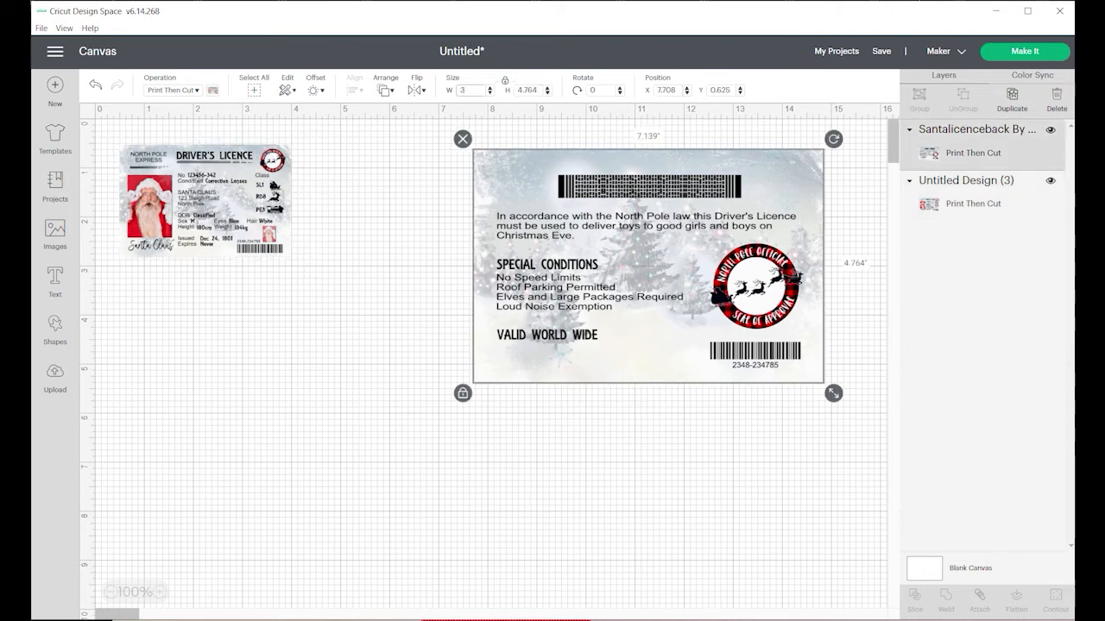
{"action": "key", "text": "Tab"}
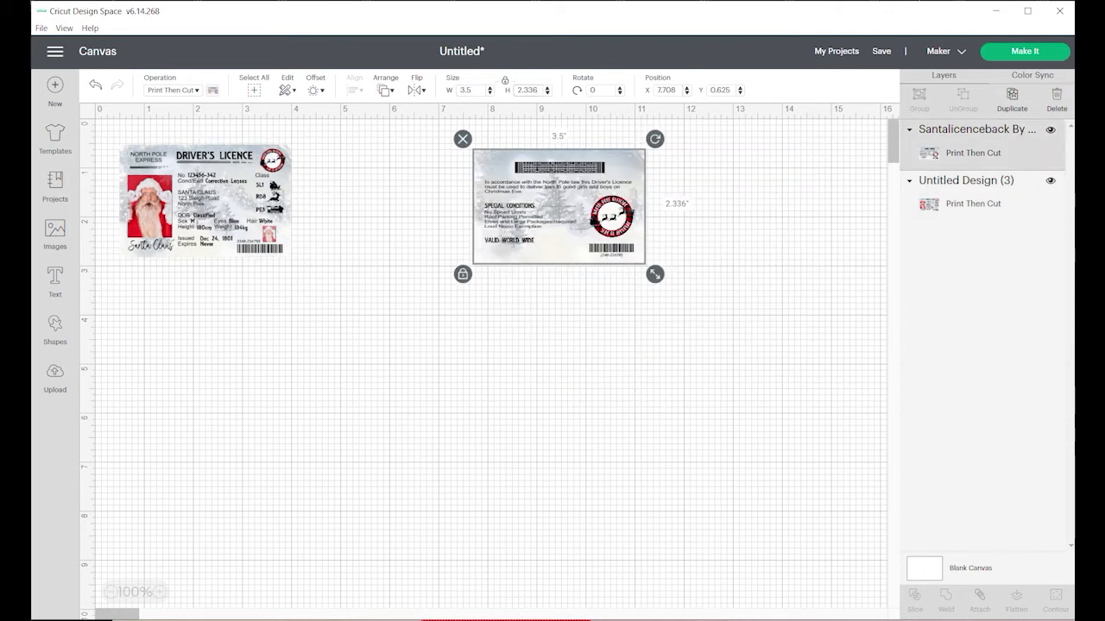
{"action": "left_click_drag", "start_coordinate": [559, 208], "coordinate": [382, 201]}
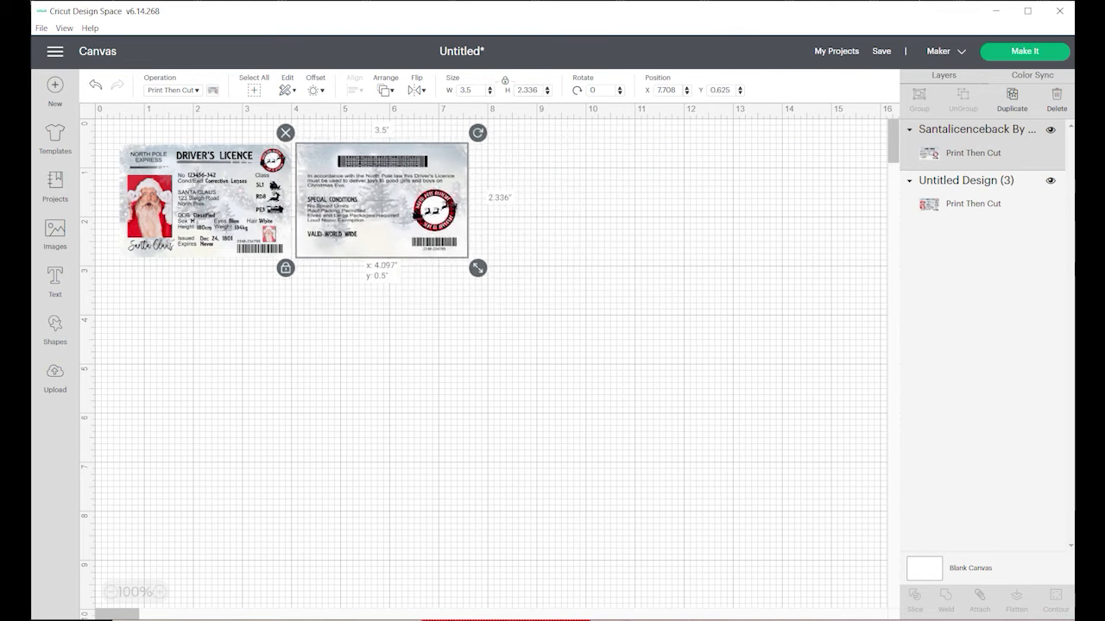
Duplicate the licence front and back together three times to make four complete sets
{"action": "key", "text": "ctrl+a"}
{"action": "key", "text": "ctrl+d"}
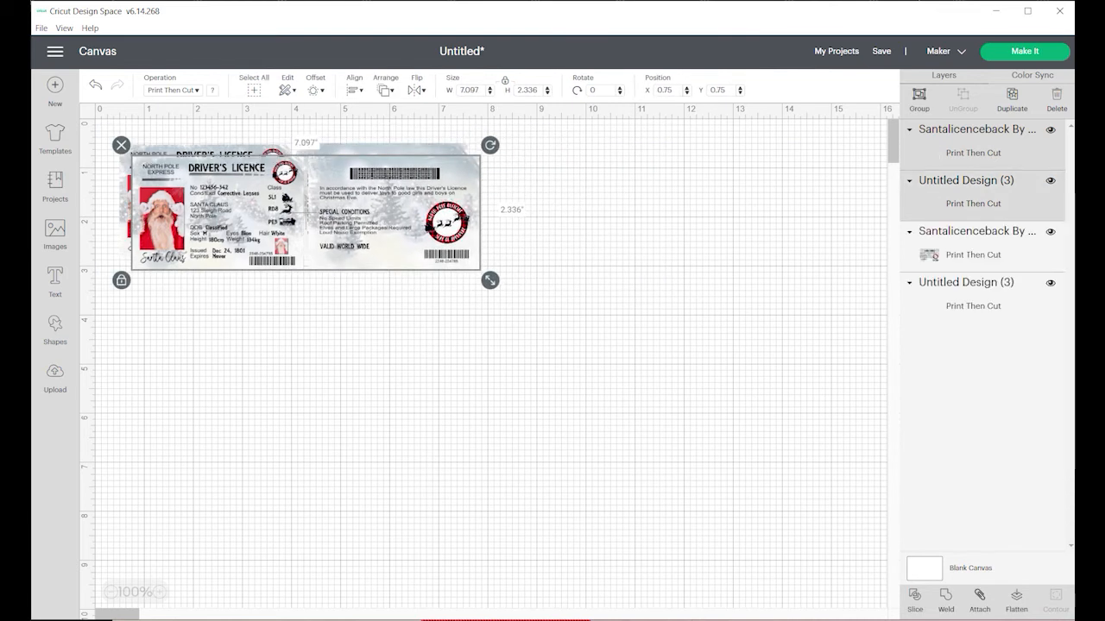
{"action": "key", "text": "ctrl+d"}
{"action": "key", "text": "ctrl+d"}
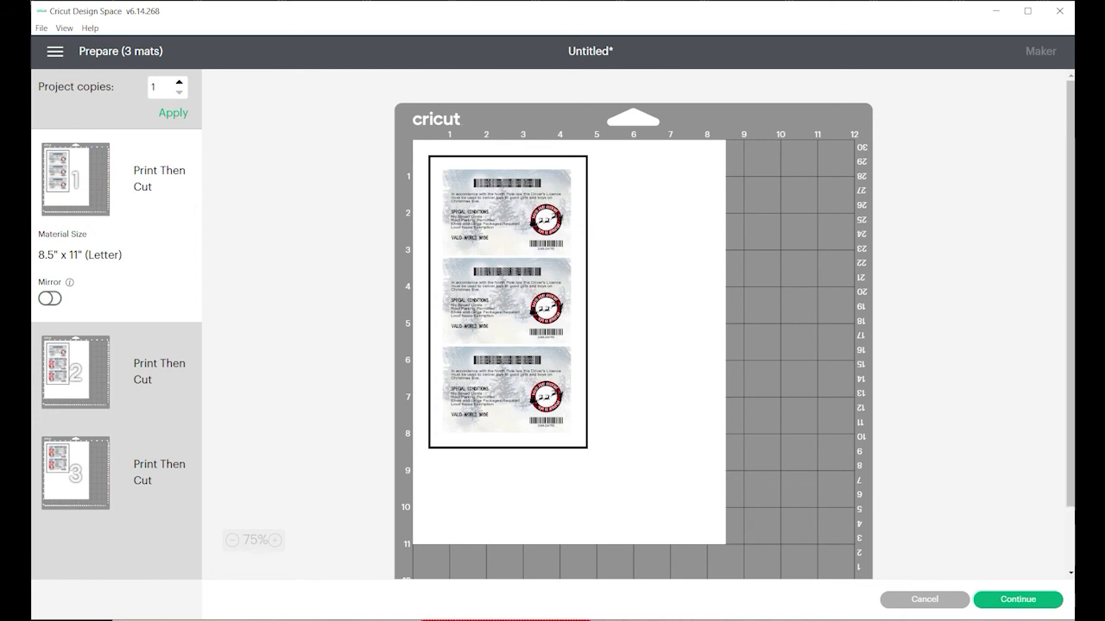
Examine the layout of licence images on the second Print Then Cut mat
{"action": "left_click", "coordinate": [75, 372]}
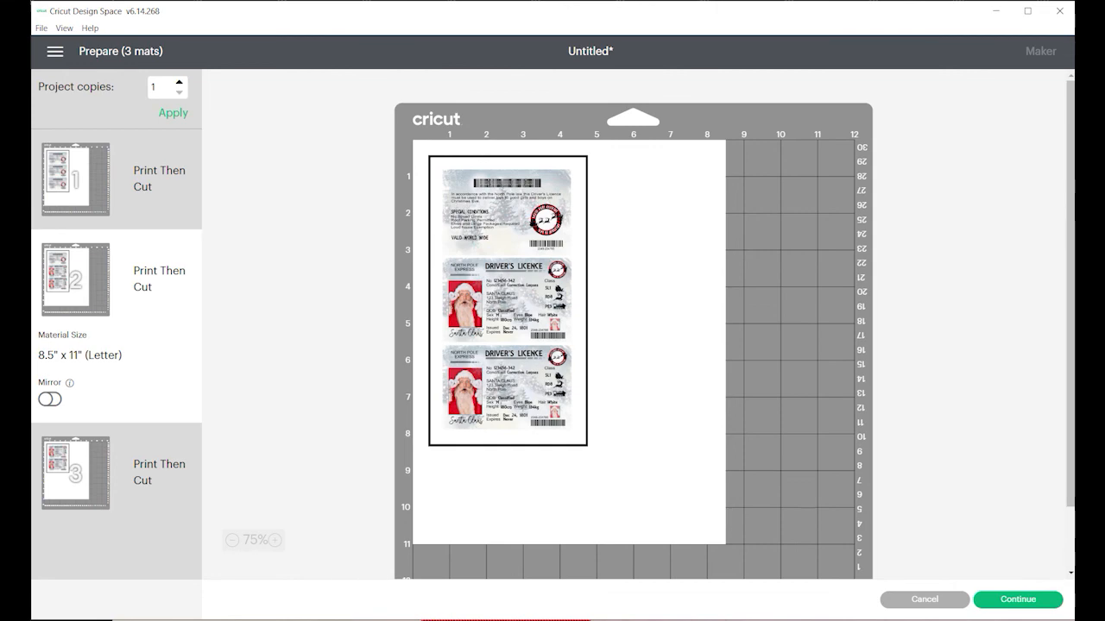